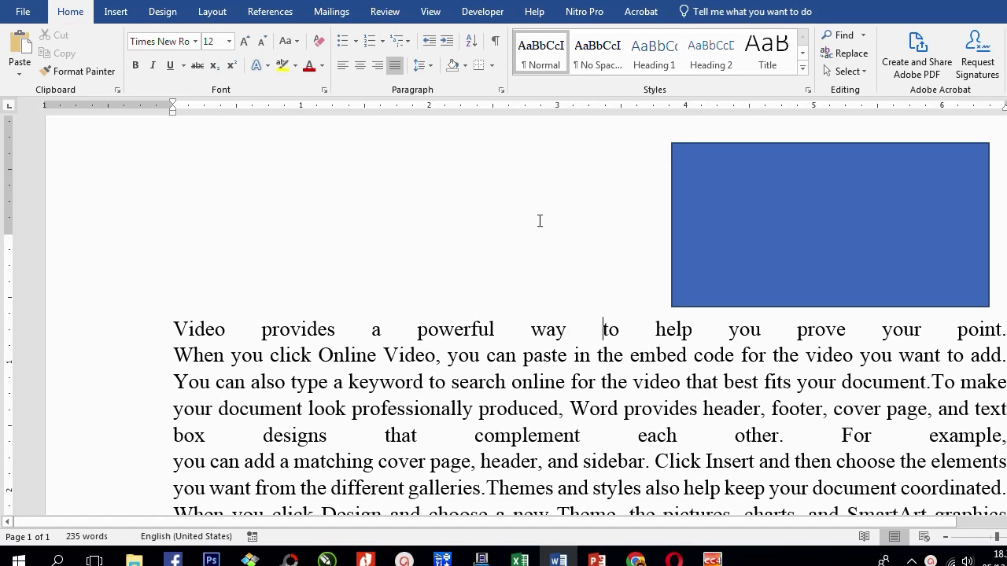
Step: Check the blue rectangle's size settings, then select the empty paragraph anchoring it
left_click(776, 202)
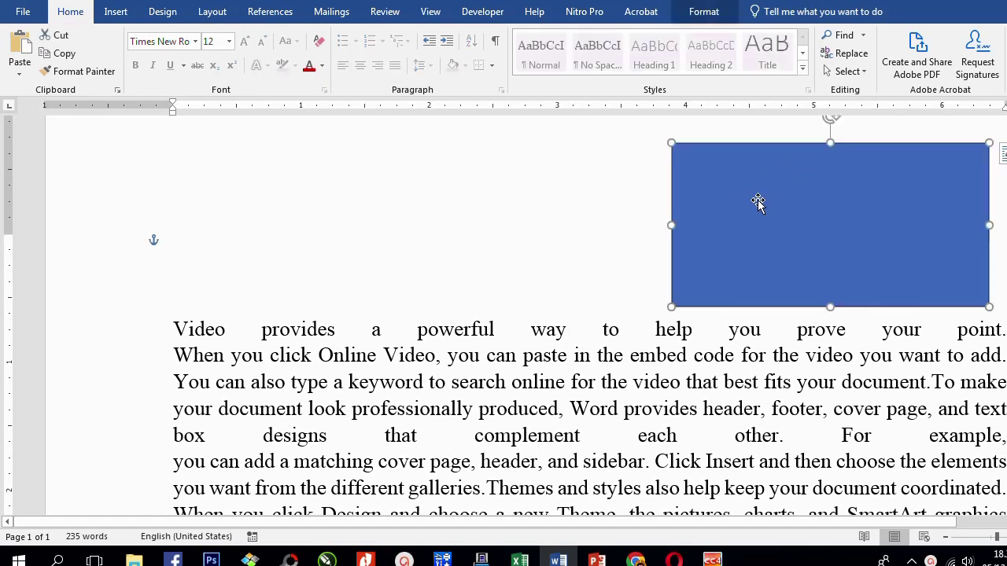
double_click(758, 200)
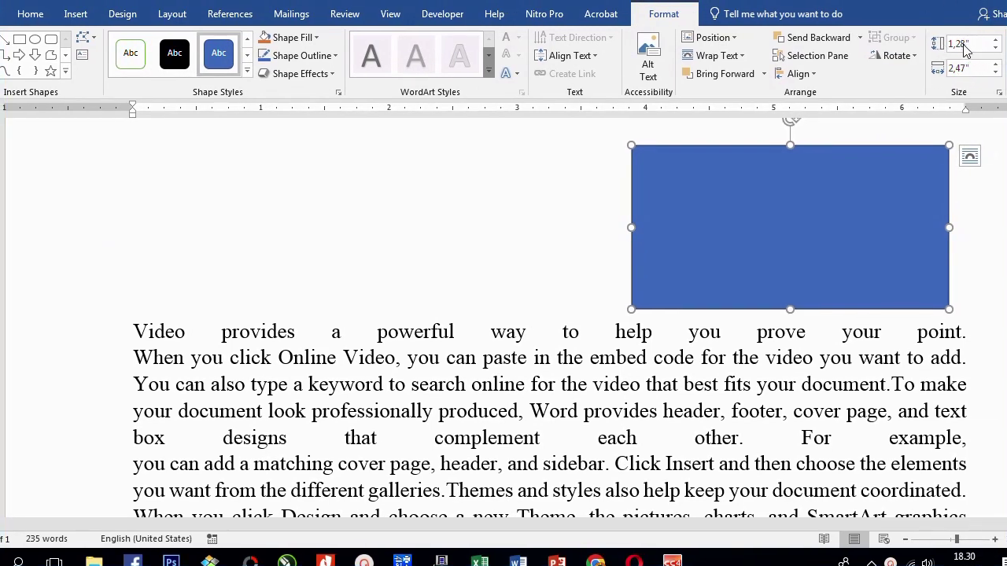
left_click(136, 174)
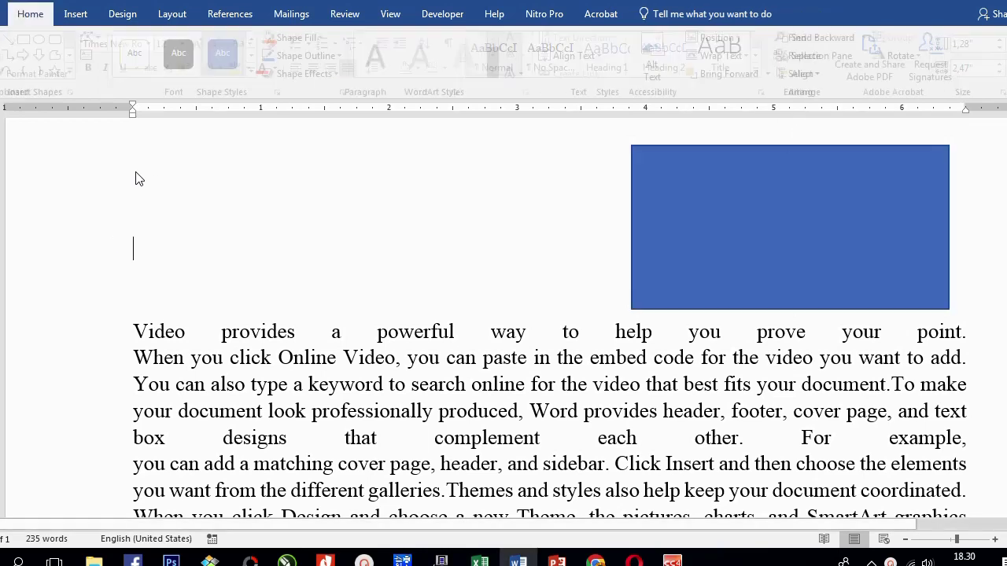
left_click(3, 162)
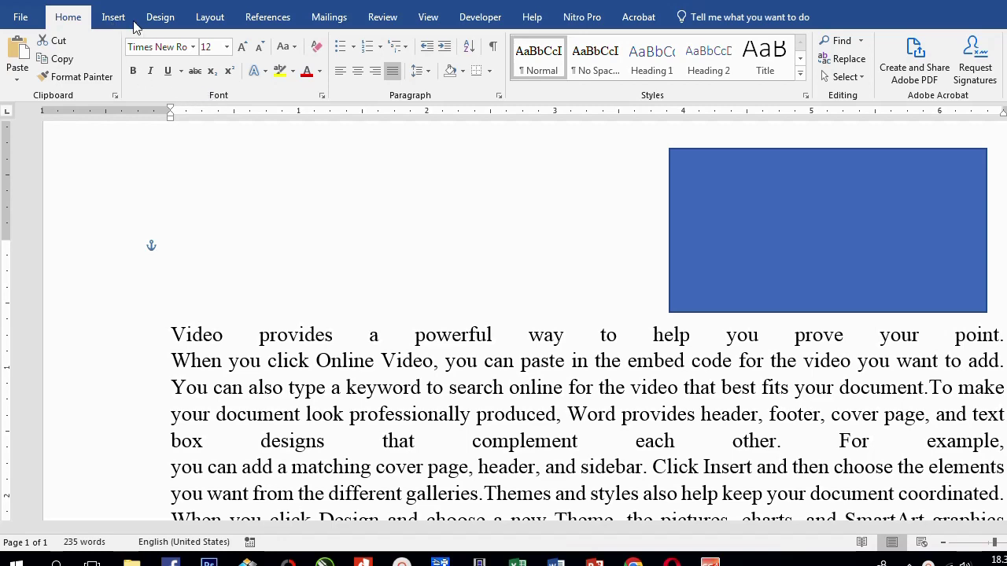
Step: Review Page Setup's margin and paper size values in inches, closing without changes
left_click(213, 17)
left_click(249, 96)
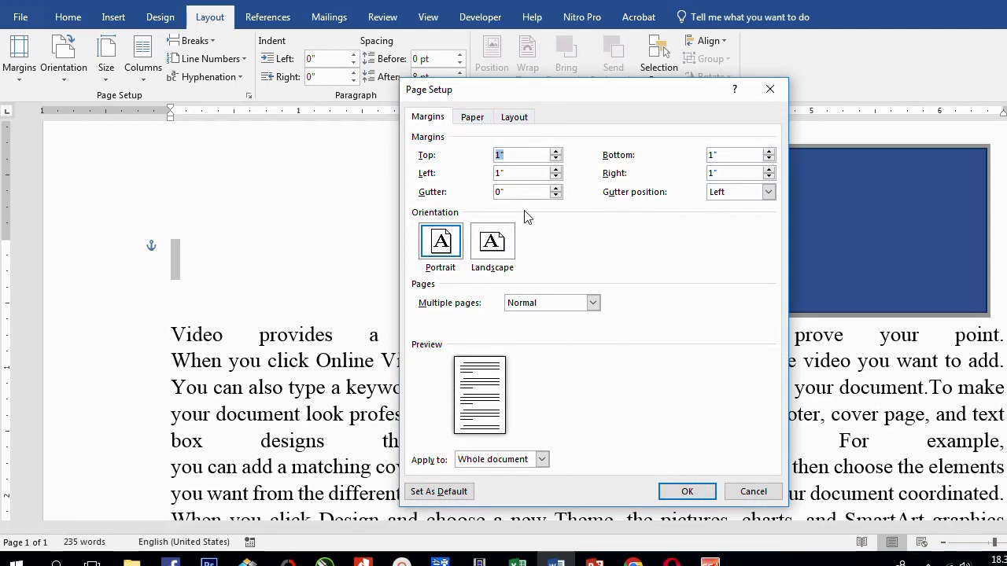
left_click(421, 120)
left_click(470, 119)
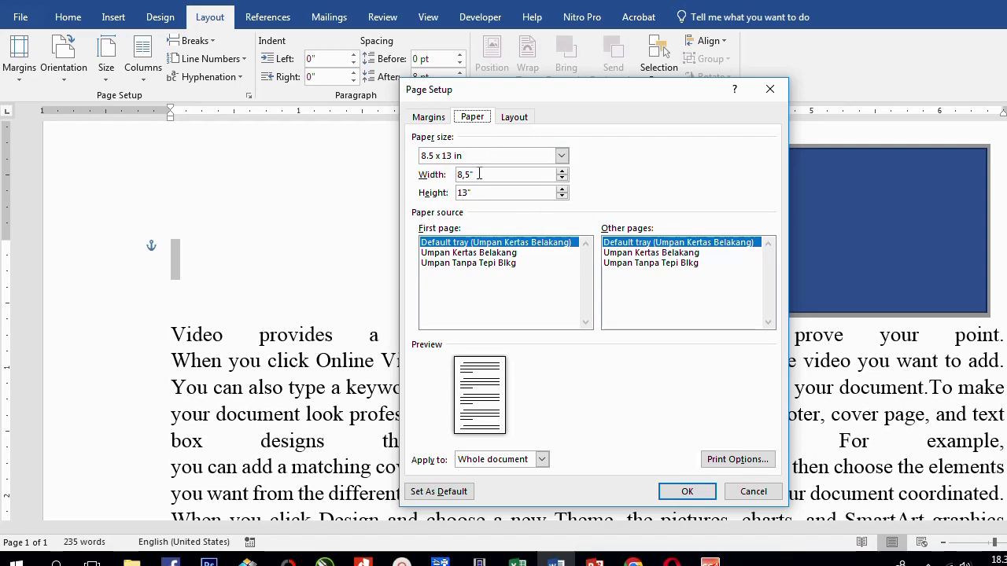
left_click(740, 492)
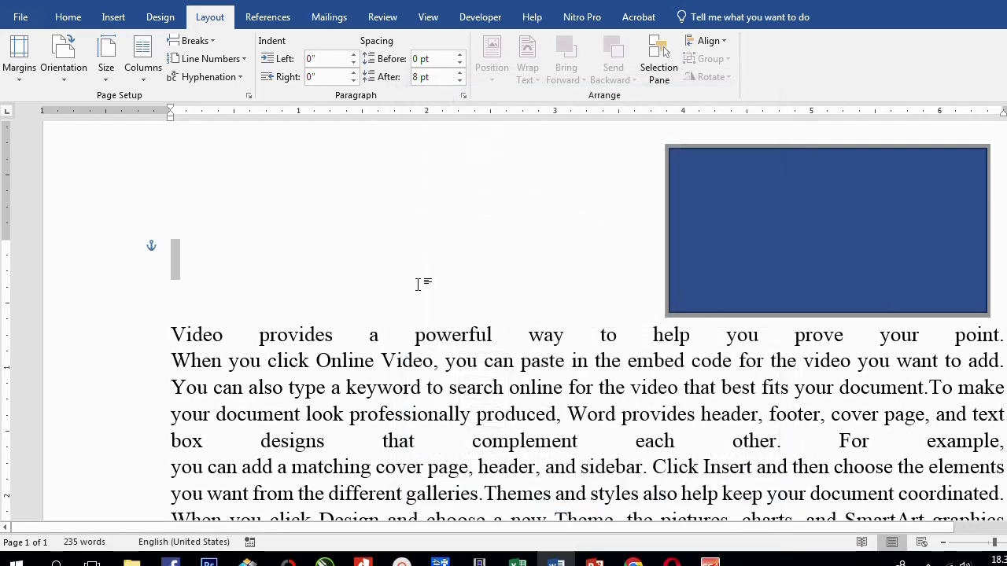
left_click(299, 186)
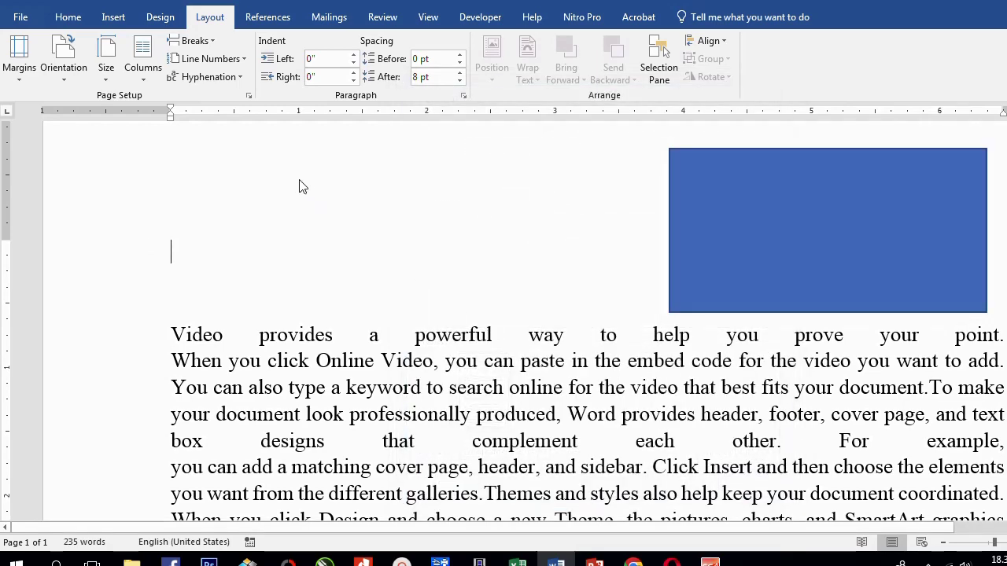
Step: Set 'Show measurements in units of' to Centimeters in Word Options > Advanced > Display
left_click(21, 19)
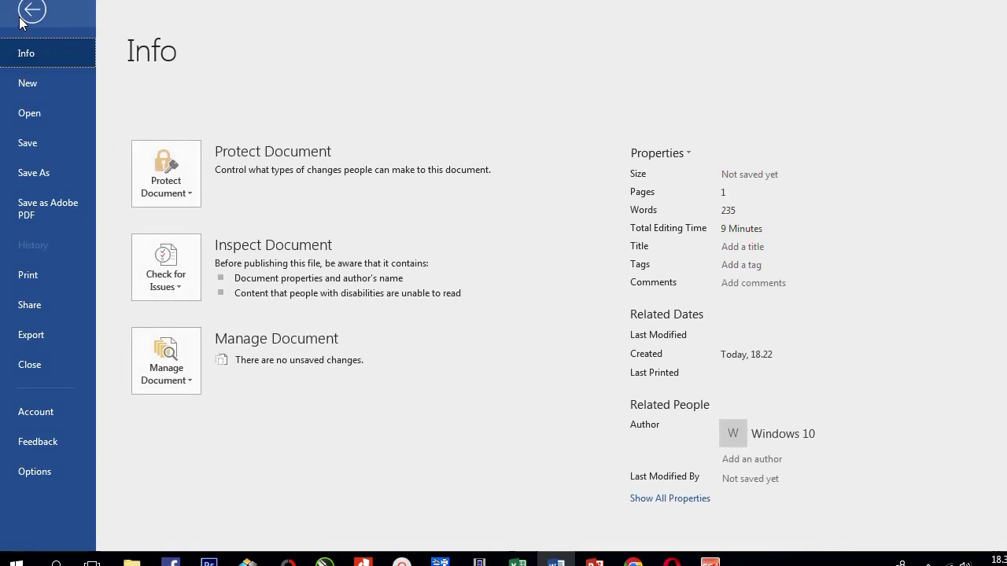
left_click(35, 471)
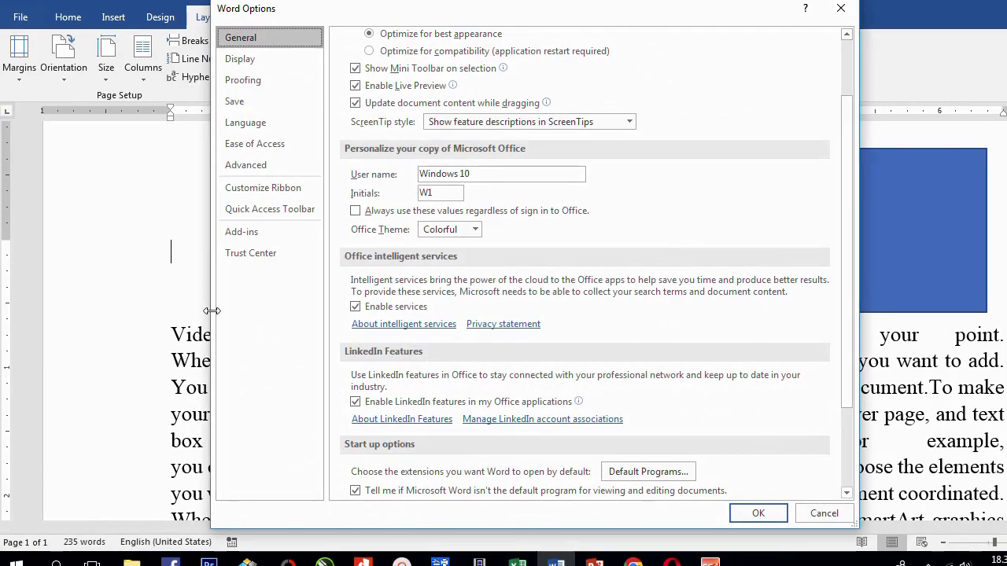
left_click(252, 167)
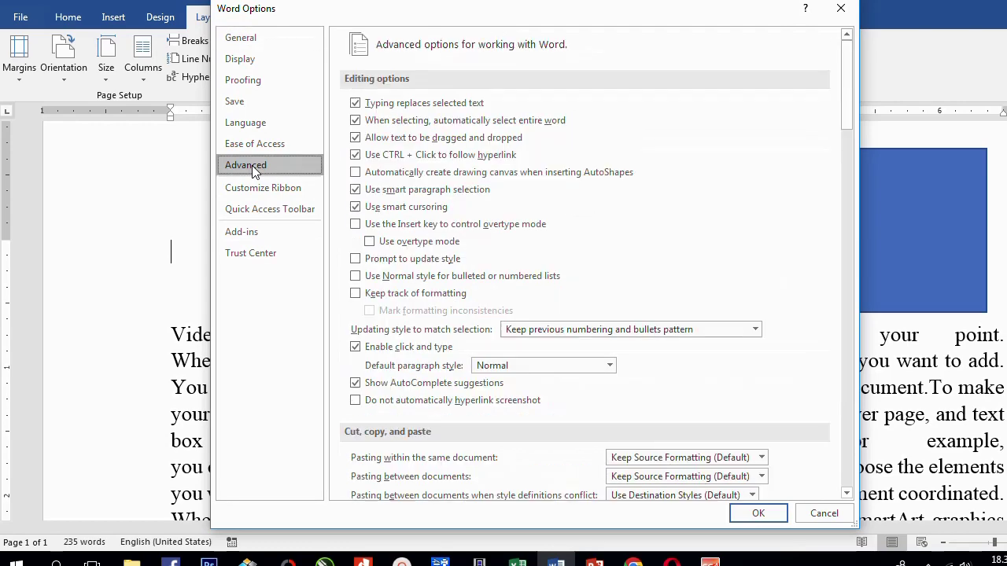
scroll(472, 302, "down", 1)
scroll(472, 303, "down", 2)
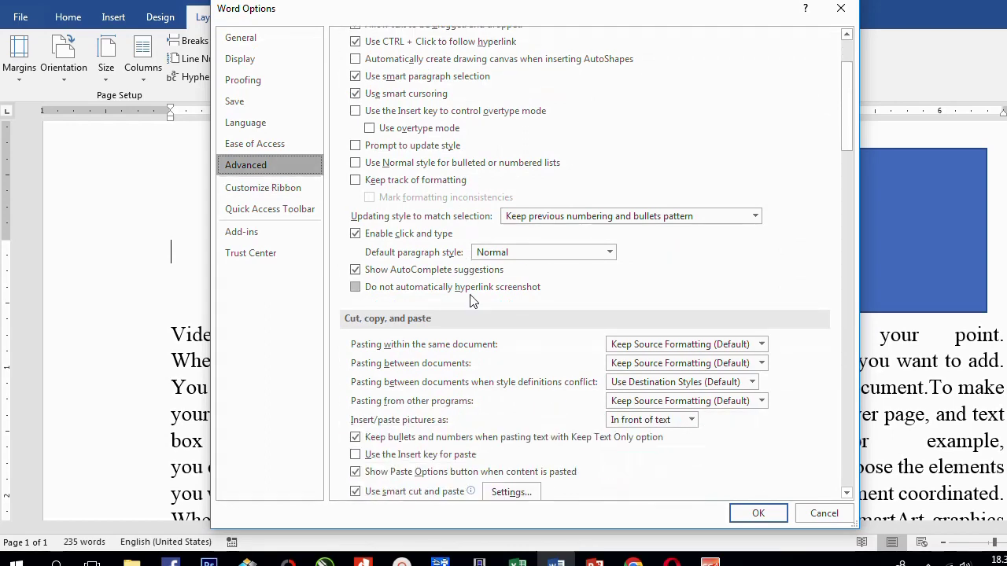
scroll(472, 303, "down", 4)
scroll(472, 303, "down", 3)
scroll(472, 303, "down", 2)
scroll(472, 303, "down", 2)
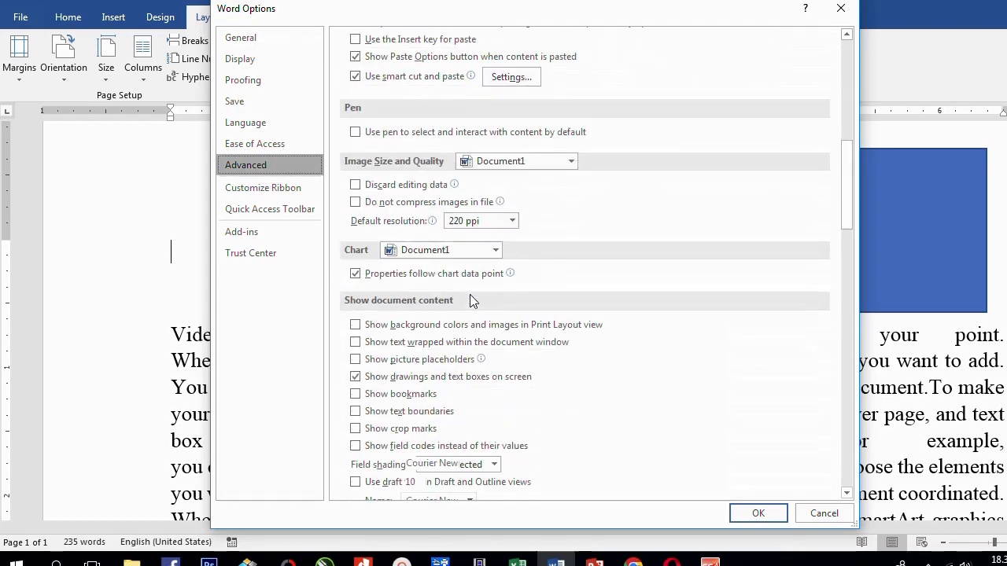
scroll(472, 303, "down", 2)
scroll(470, 303, "down", 3)
scroll(470, 303, "down", 3)
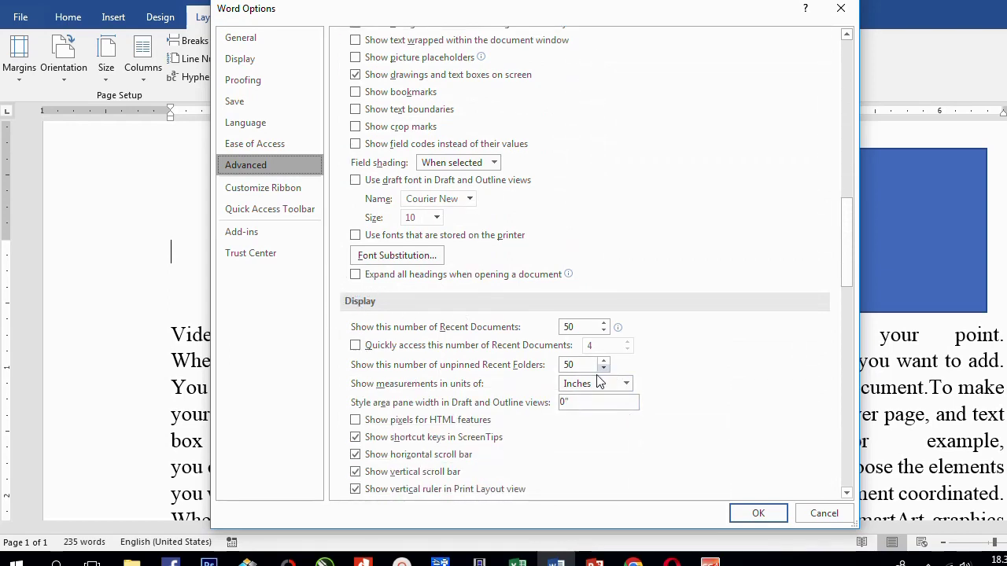
left_click(627, 385)
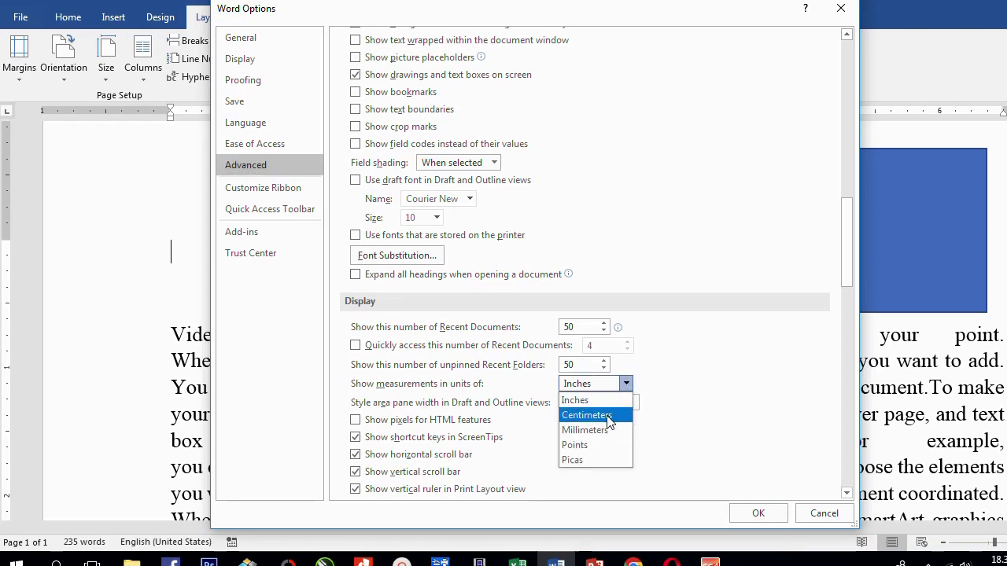
left_click(608, 423)
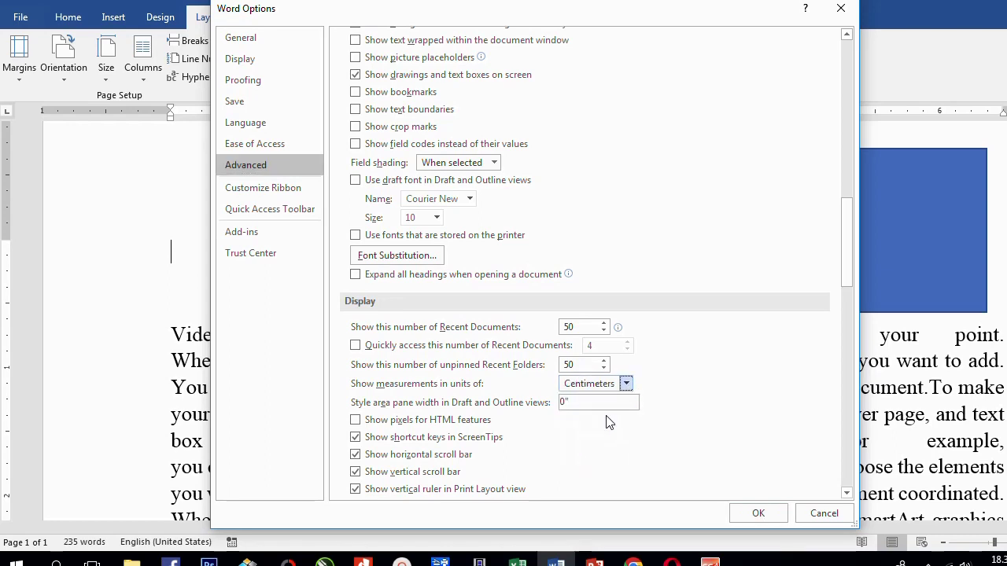
left_click(754, 515)
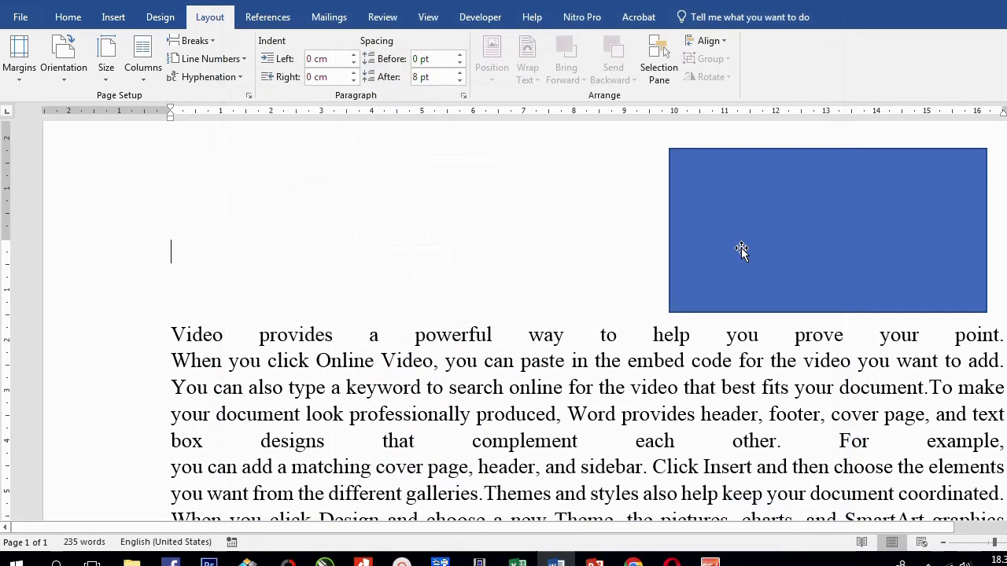
left_click(733, 240)
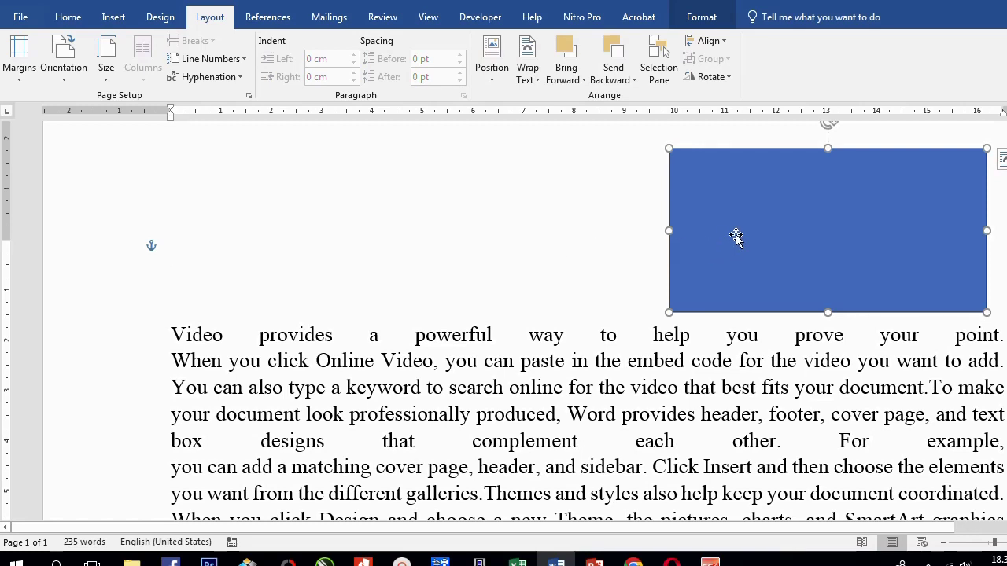
double_click(720, 238)
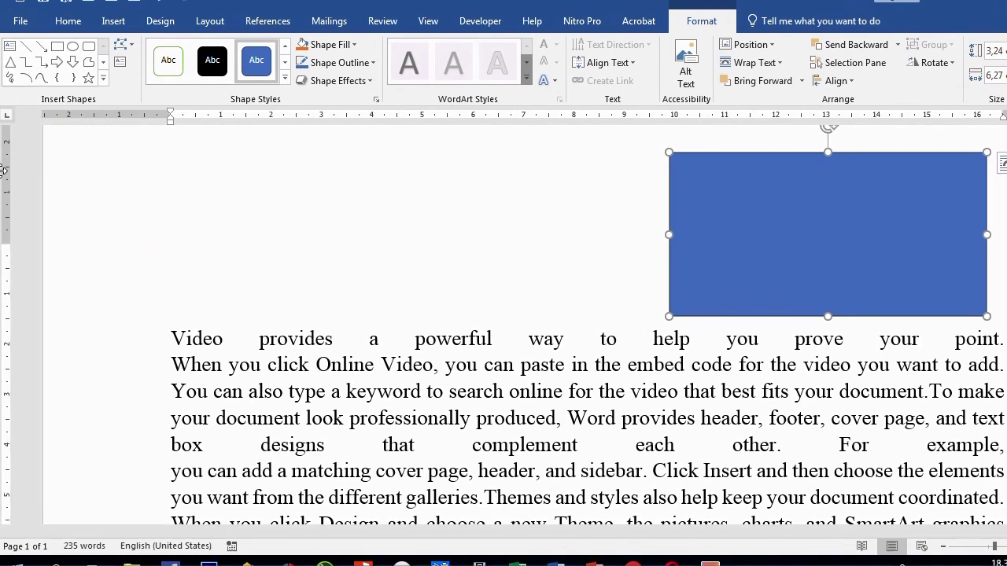
left_click(189, 210)
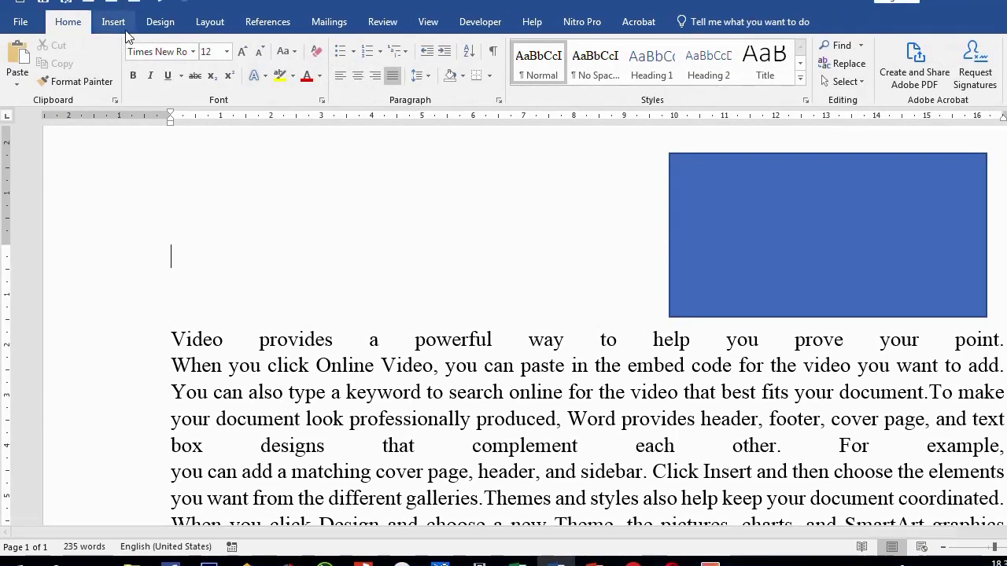
left_click(211, 24)
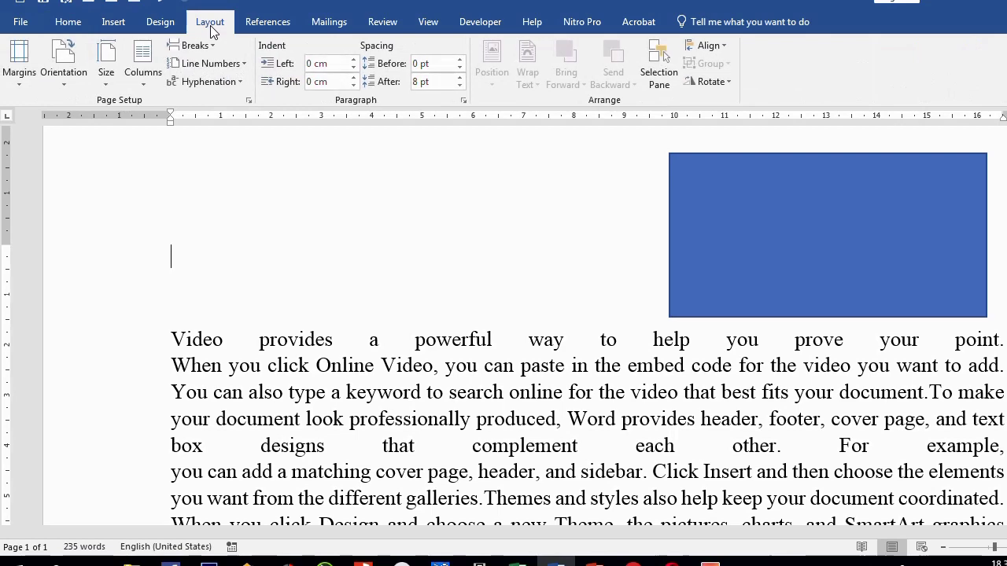
left_click(249, 100)
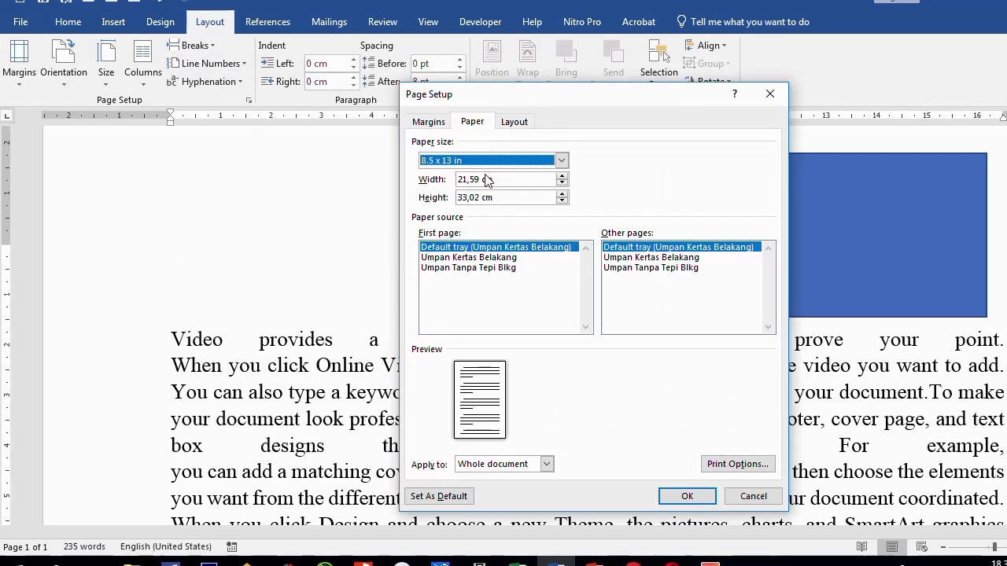
left_click(472, 124)
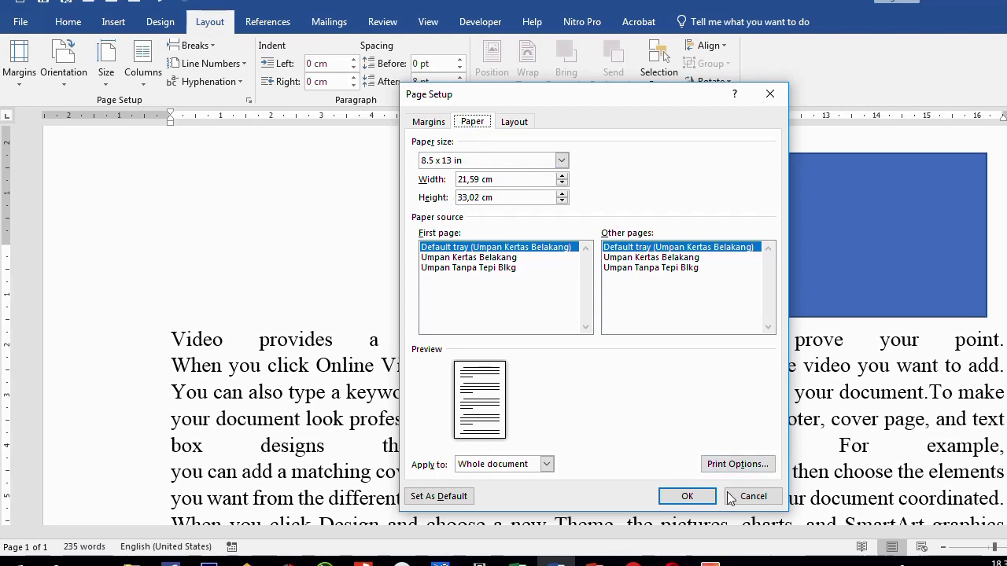
left_click(760, 499)
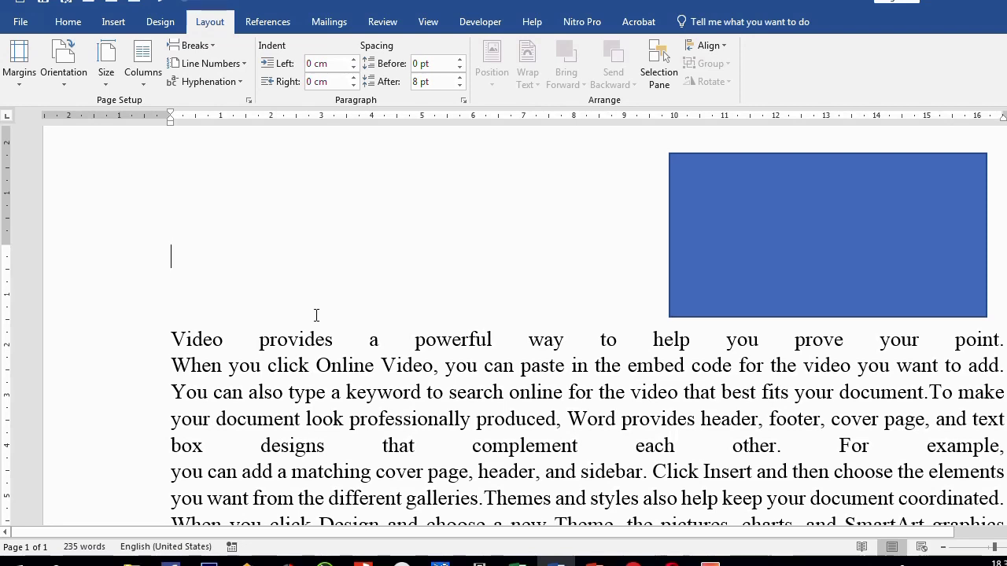
Step: Insert a line break after "parts of the" in the document's last paragraph
scroll(307, 340, "down", 3)
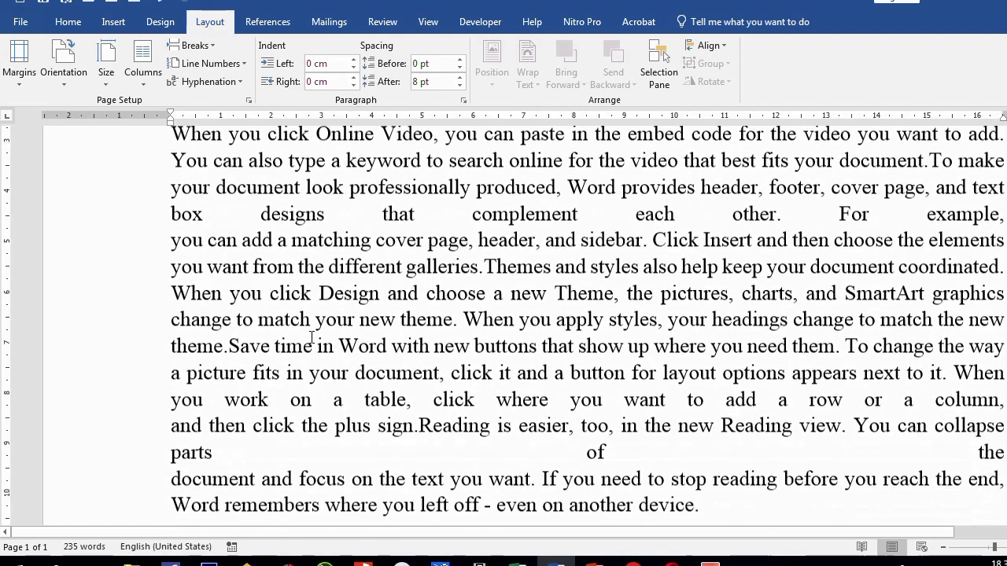
scroll(307, 340, "down", 1)
scroll(306, 341, "down", 1)
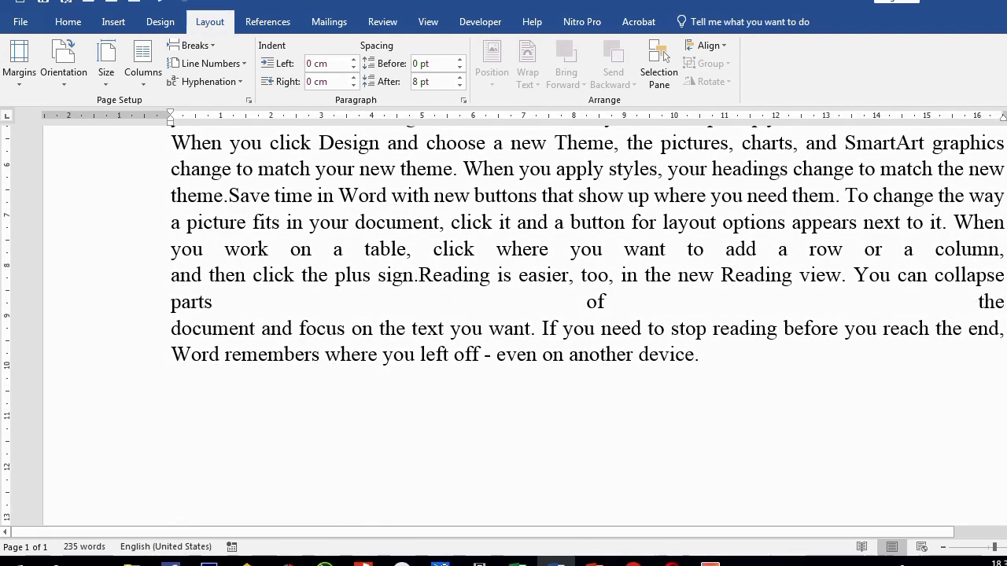
key("Return")
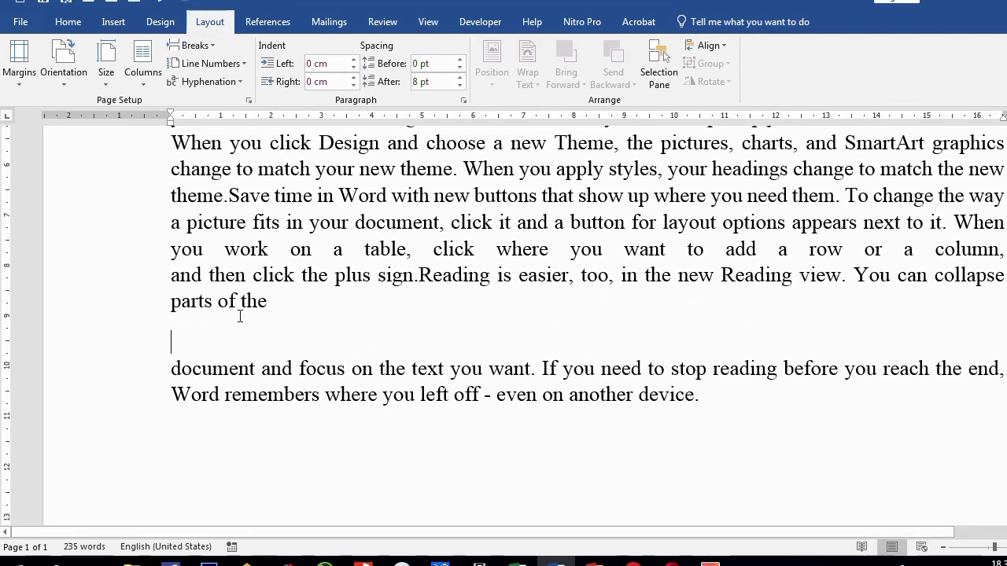
scroll(236, 342, "up", 2)
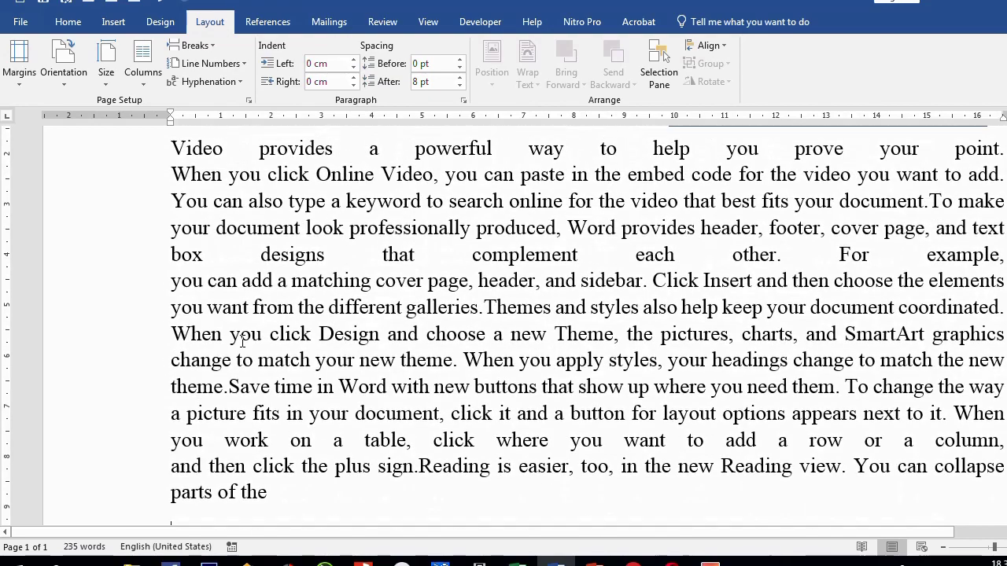
scroll(276, 341, "up", 3)
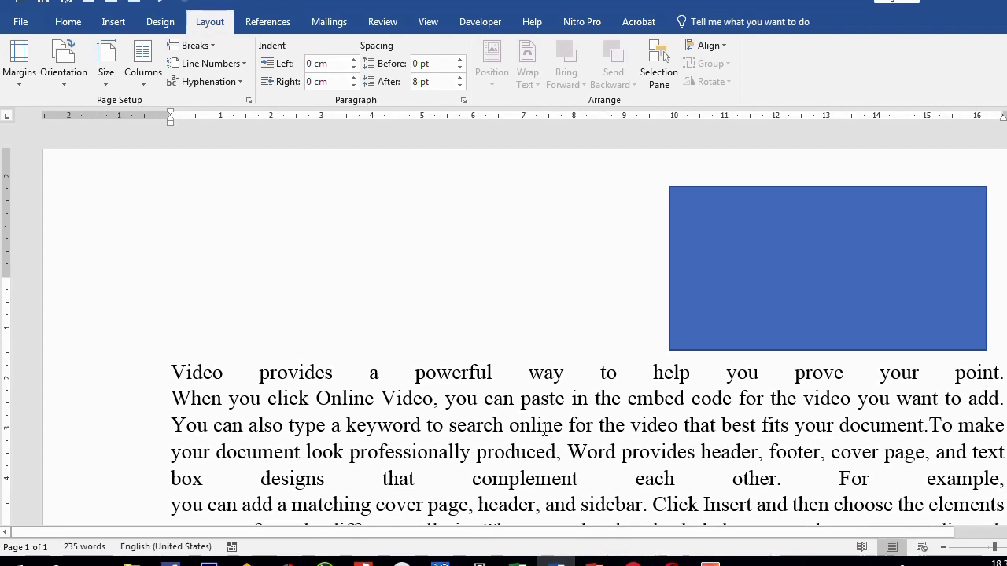
scroll(544, 429, "down", 3)
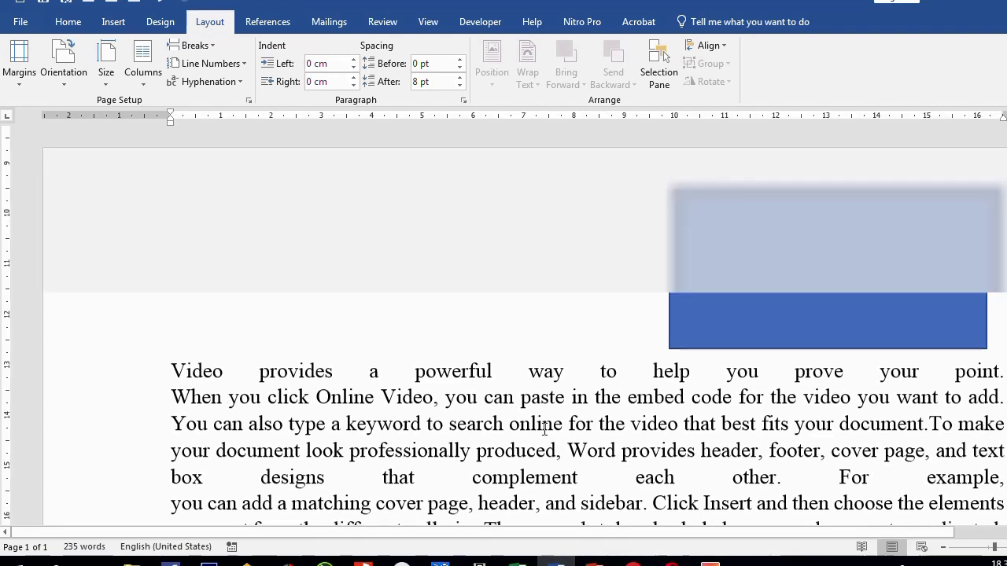